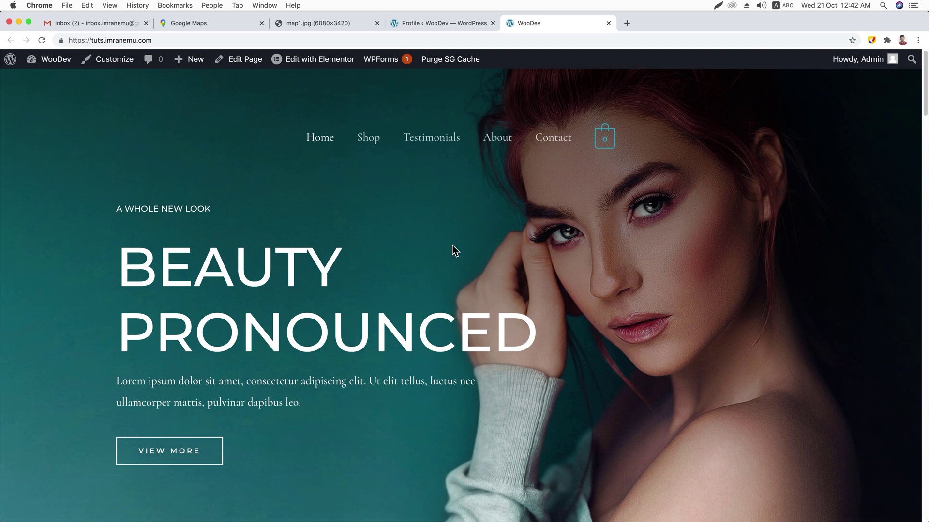
- Switch to Google Maps and pan the world map to centre on East Asia and the North Pacific
key(super+2)
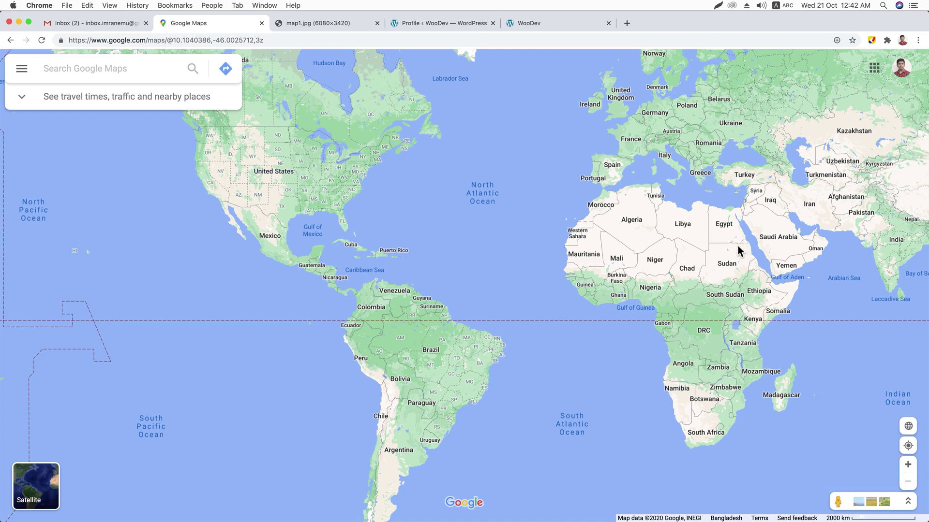
drag(740, 251, 548, 296)
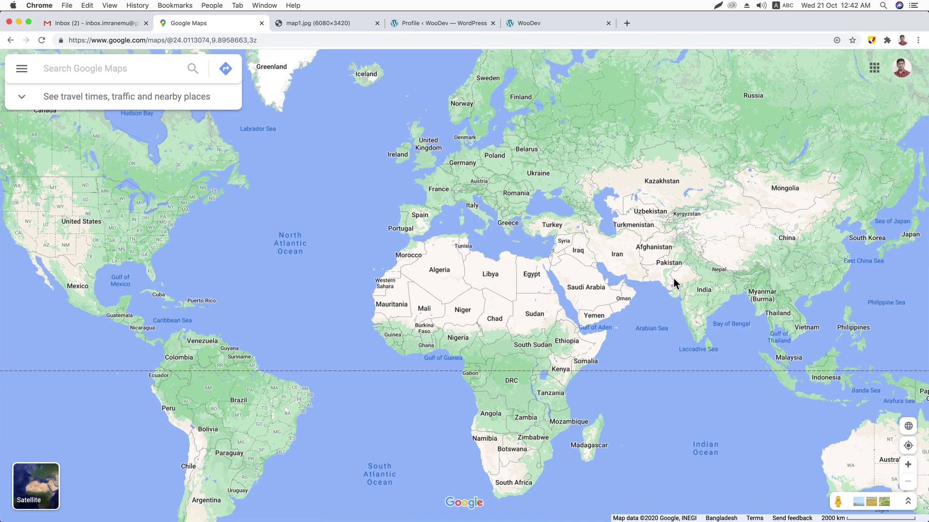
drag(673, 282, 517, 280)
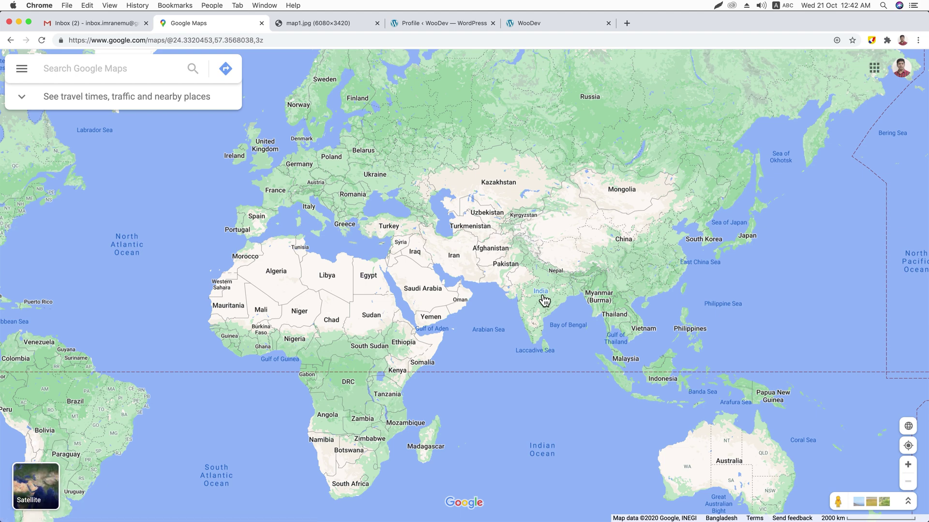
drag(398, 229, 544, 231)
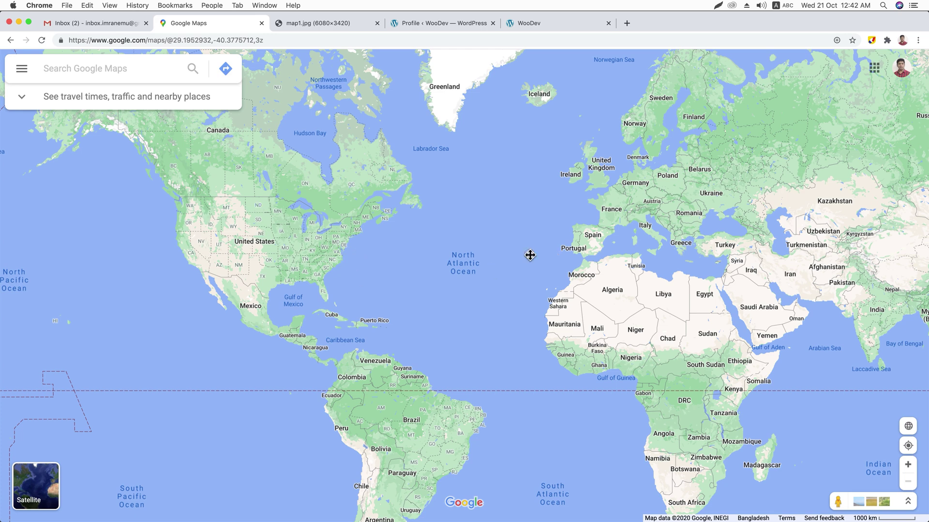
drag(531, 255, 200, 244)
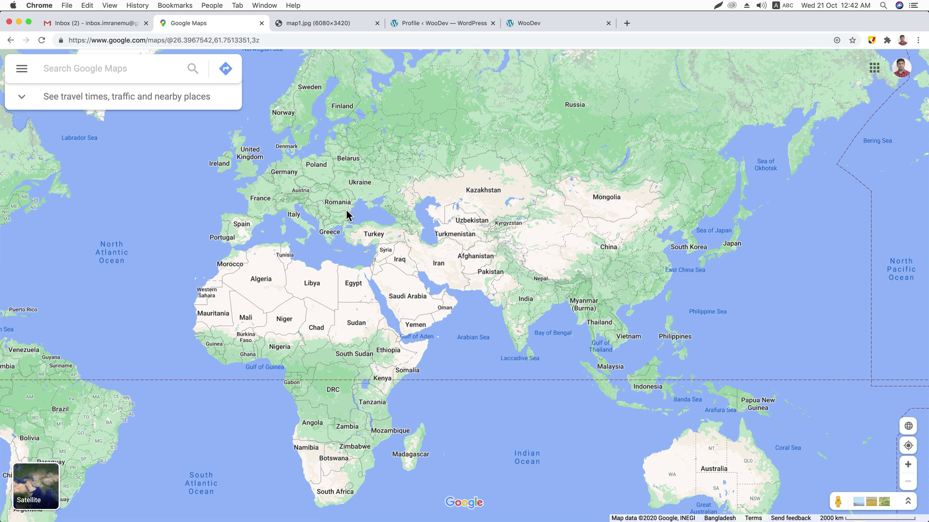
scroll(369, 232, up, 3)
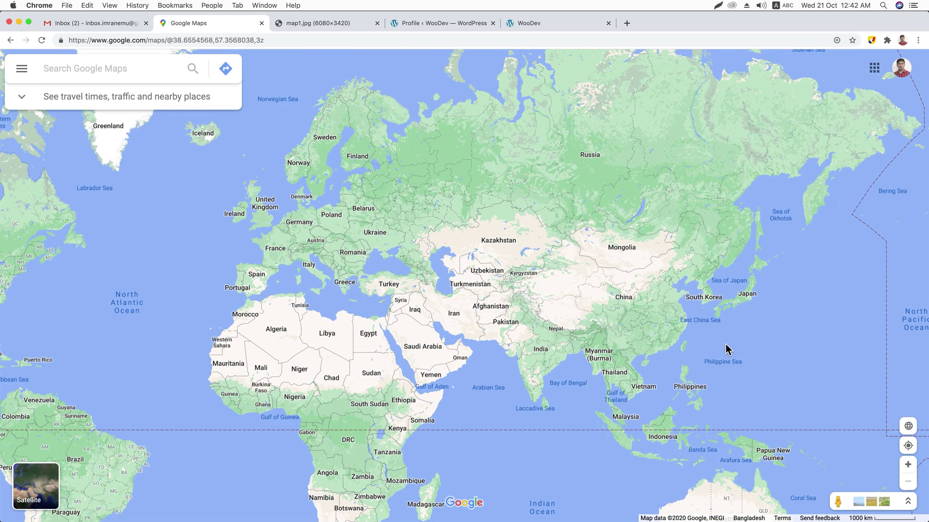
drag(699, 345, 483, 337)
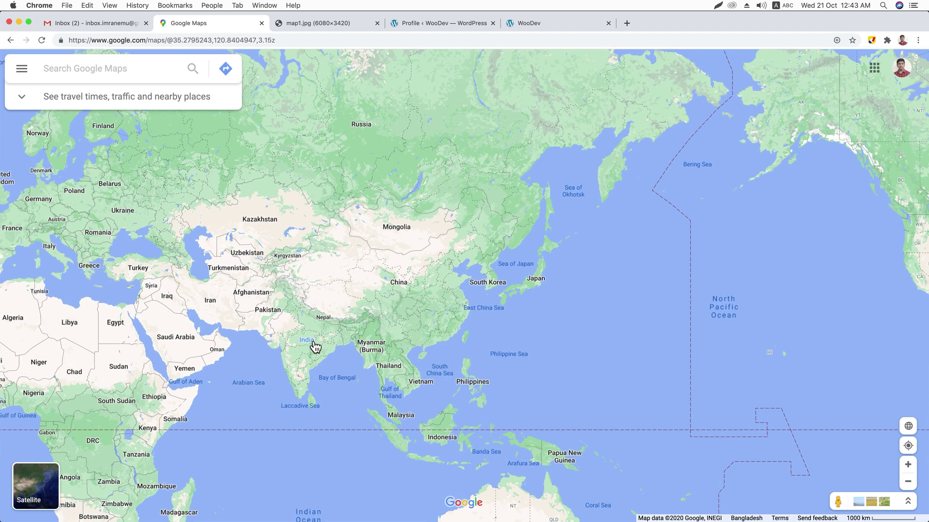
- Drop a pin on the North Atlantic Ocean, then move to the map1.jpg world map image
click(377, 314)
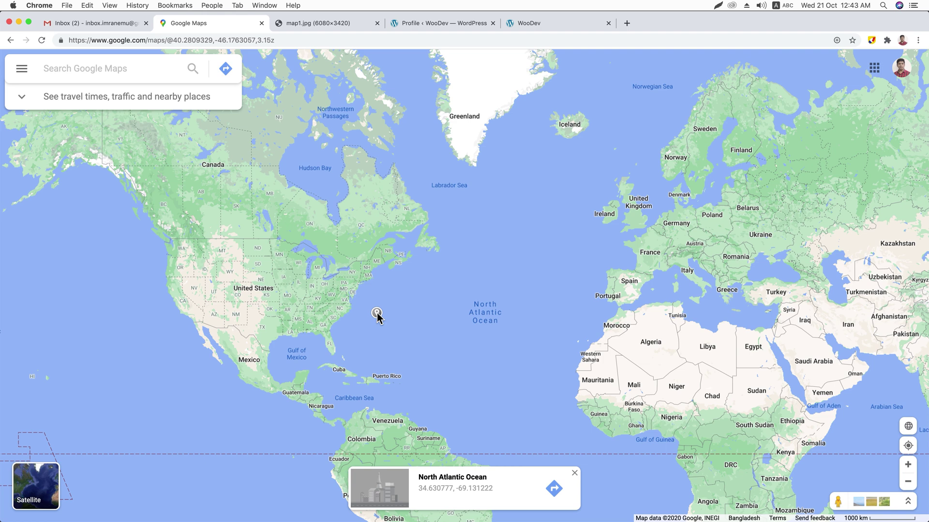
key(ctrl+Tab)
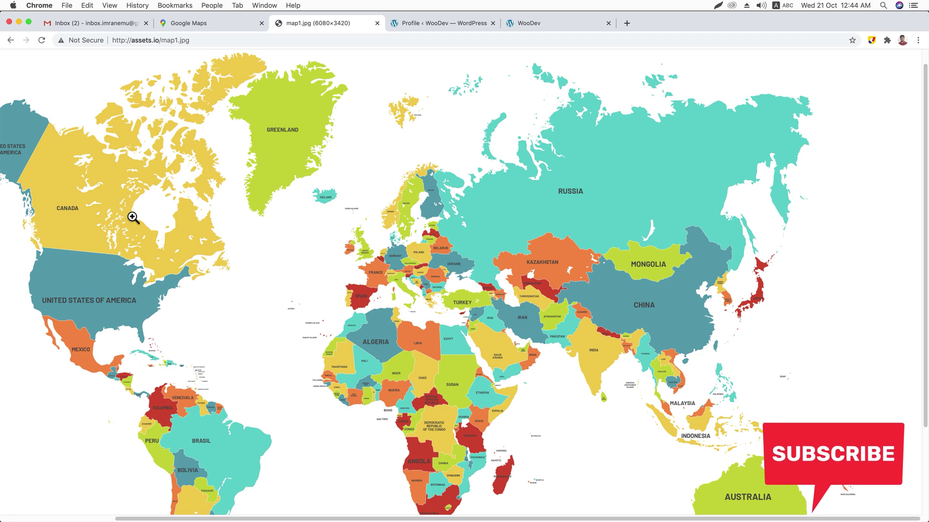
- Scroll around the map1.jpg image, then go back to the WooDev homepage tab
scroll(133, 218, down, 5)
scroll(133, 218, left, 5)
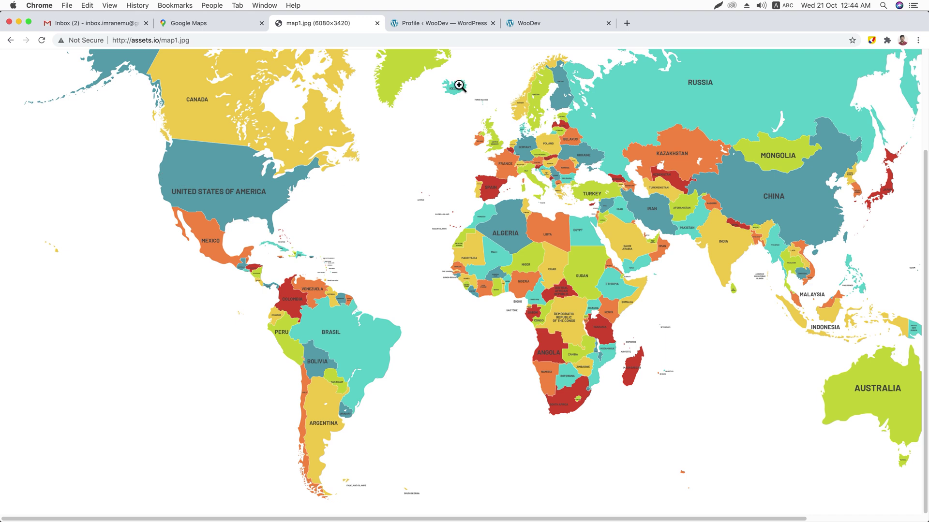
click(537, 27)
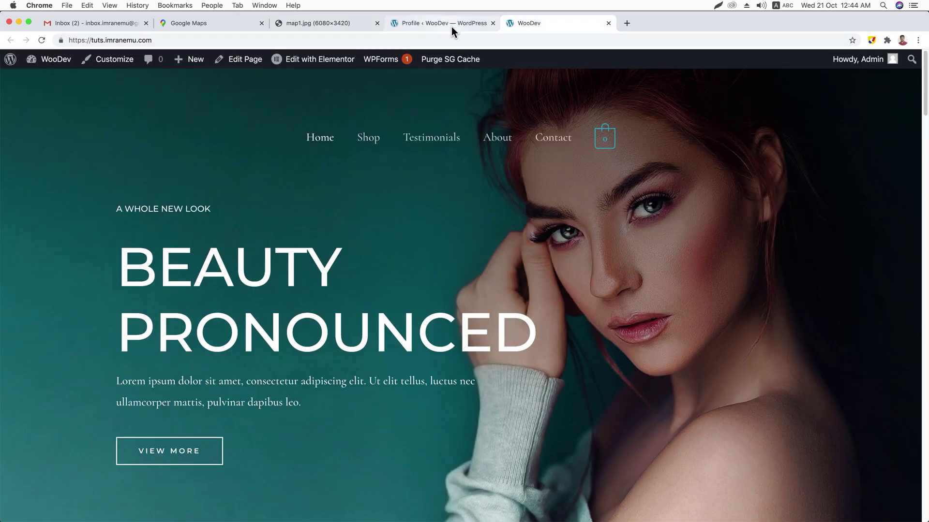
- Go to the WordPress Dashboard, then WooCommerce Settings and its Shipping tab
mouse_move(51, 59)
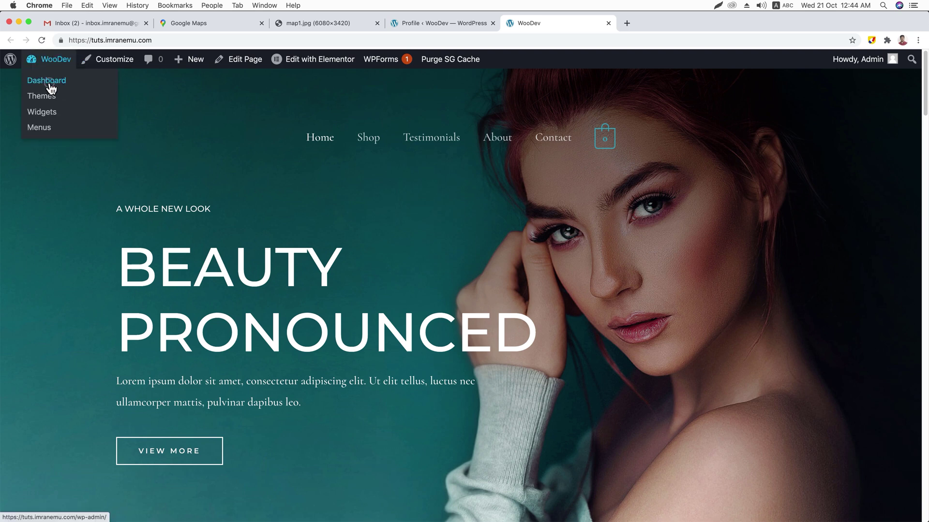
click(51, 87)
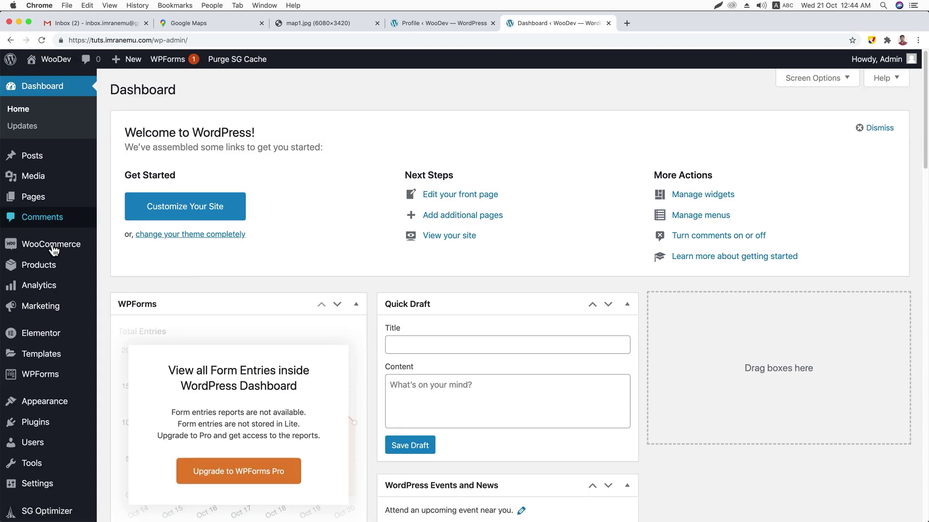
mouse_move(54, 249)
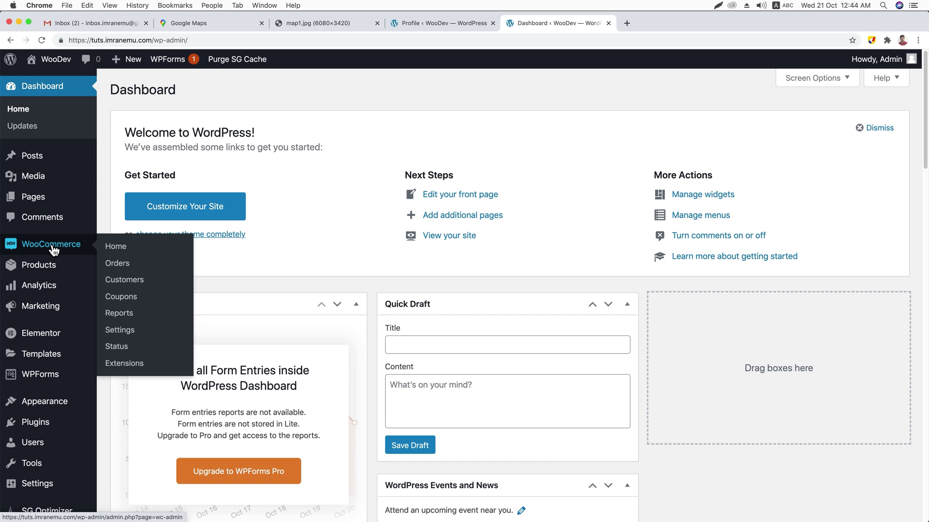
click(124, 333)
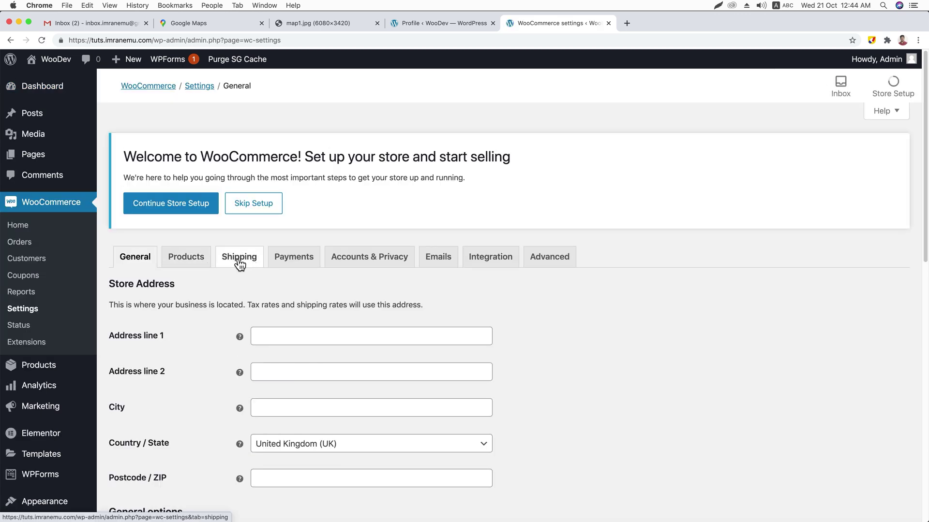
click(240, 264)
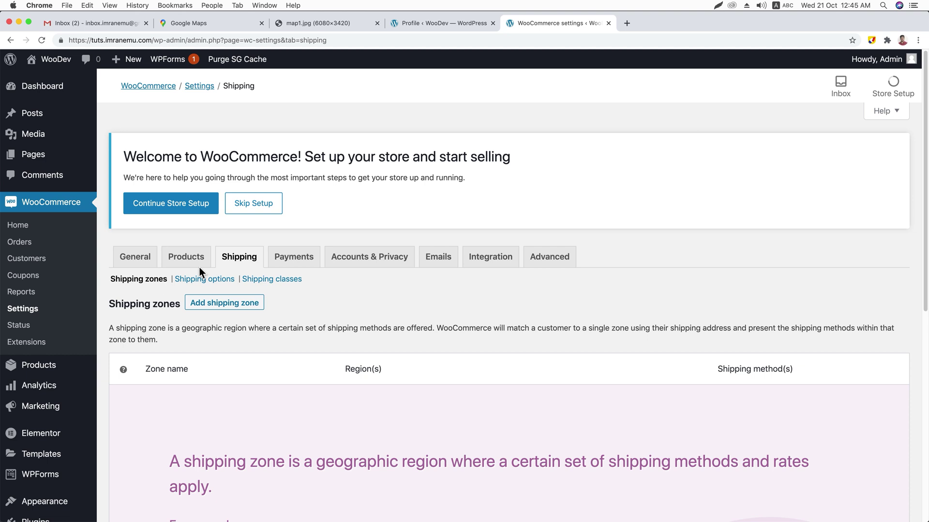
- Reload the Shipping zones list and glance at the Google Maps and map1.jpg tabs
click(141, 281)
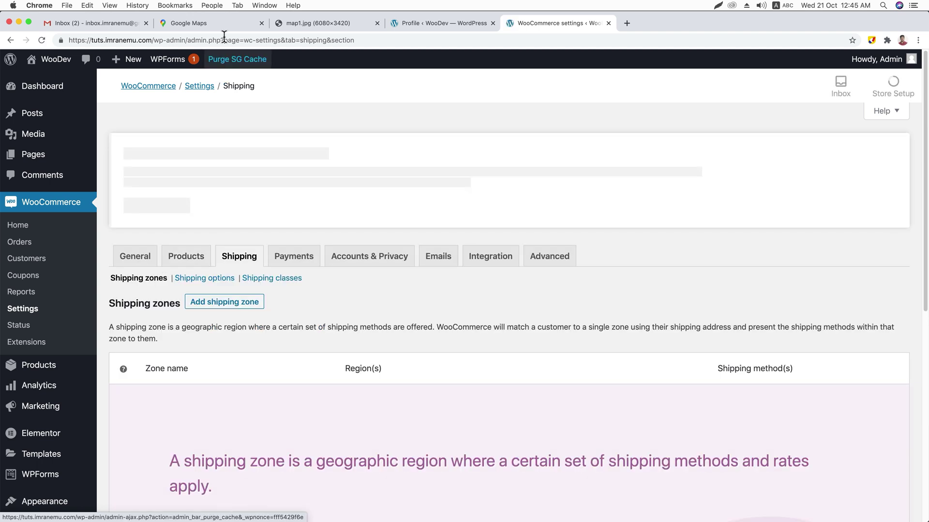
click(222, 26)
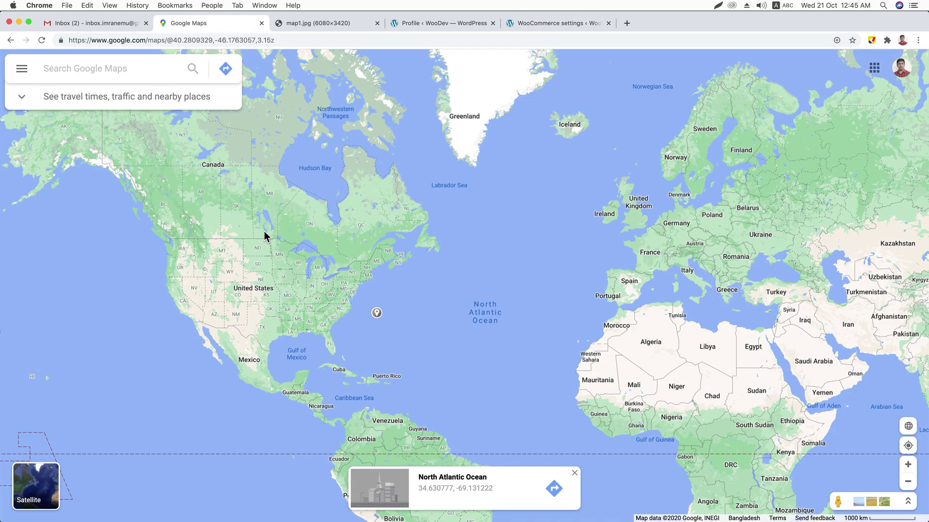
click(300, 24)
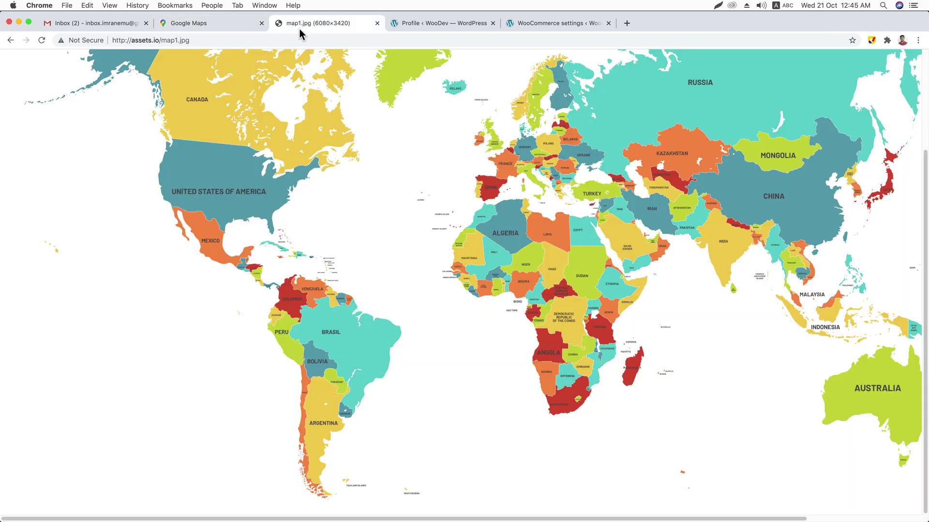
scroll(312, 155, up, 5)
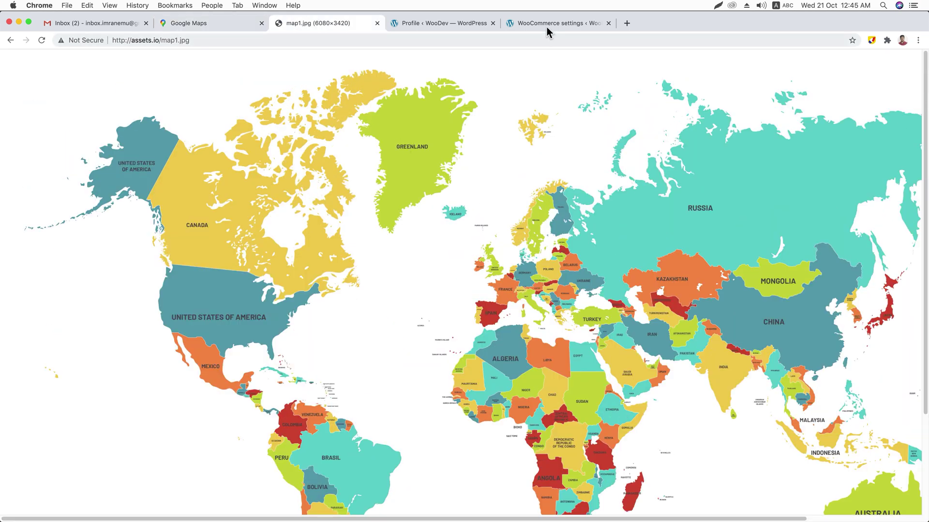
- Return to WooCommerce shipping settings and start adding a new shipping zone
click(548, 28)
scroll(281, 263, down, 2)
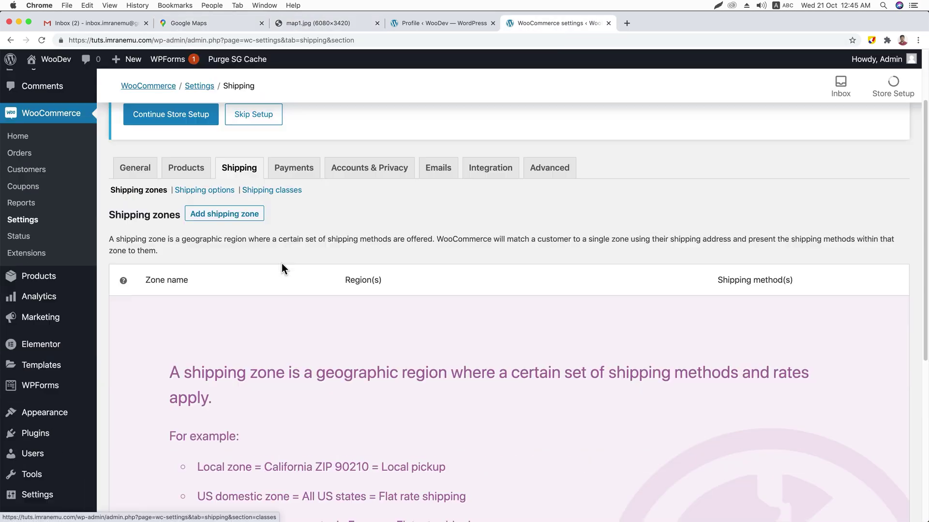
click(217, 221)
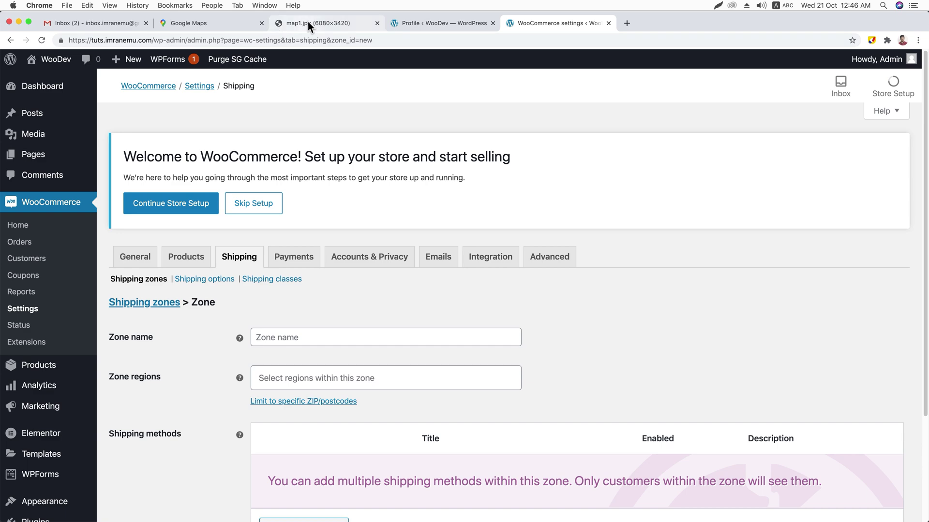
- After a quick look at Google Maps, name the new zone 'WEST USA'
click(227, 23)
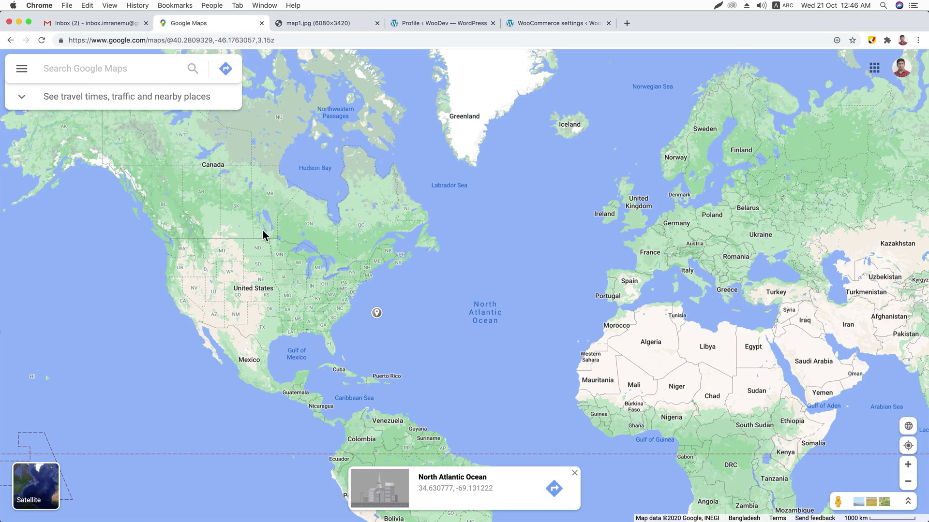
click(542, 23)
click(262, 338)
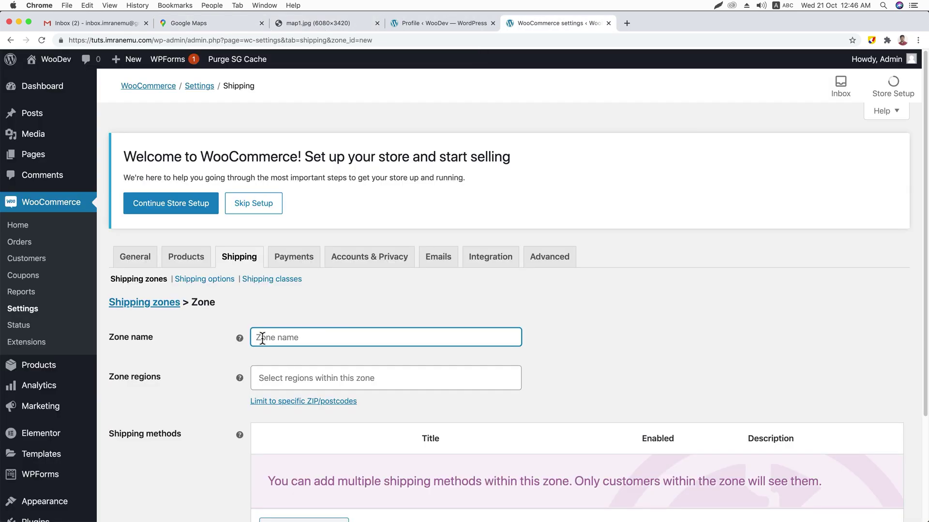
text(WEST USA)
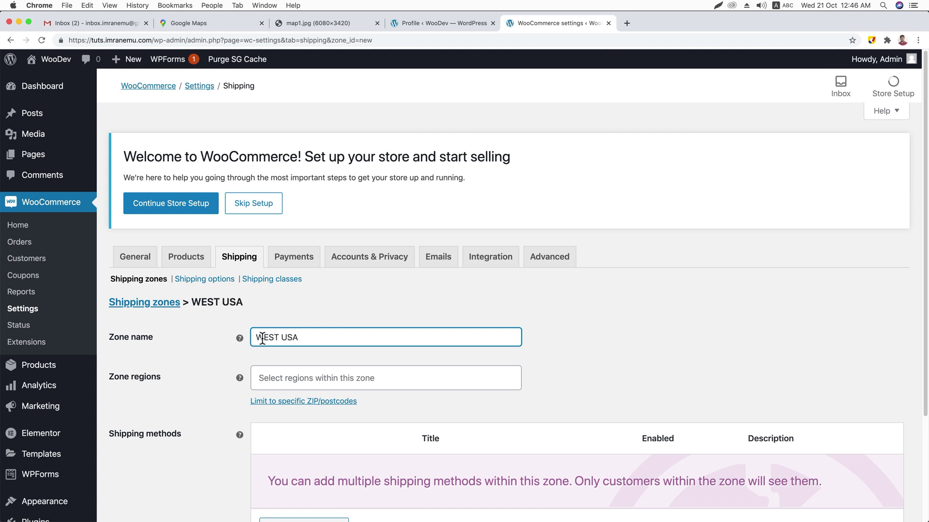
- Search 'californi' and add California, United States (US) as the zone region
click(341, 378)
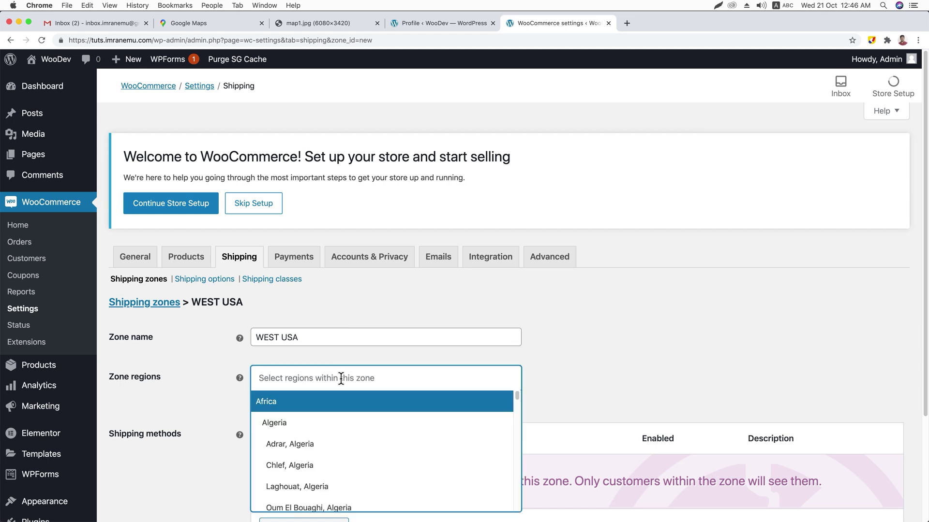
text(c)
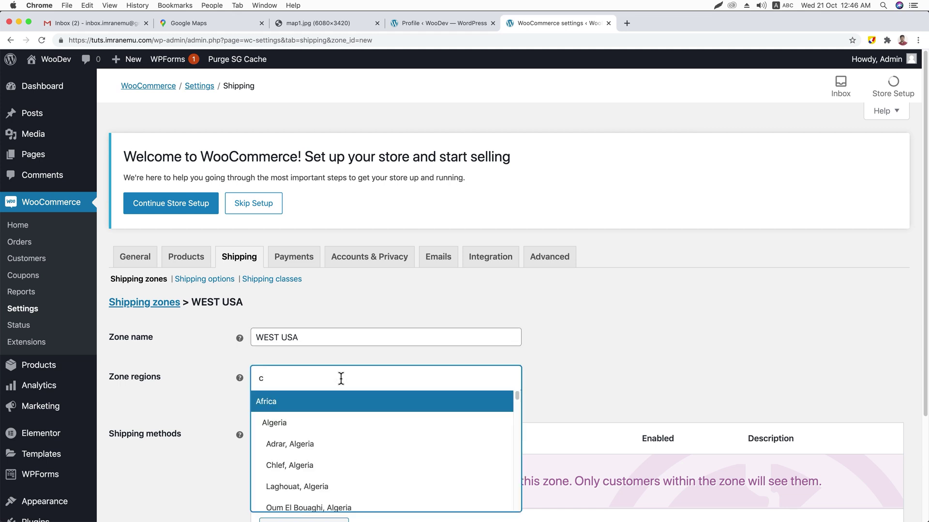
text(aliforni)
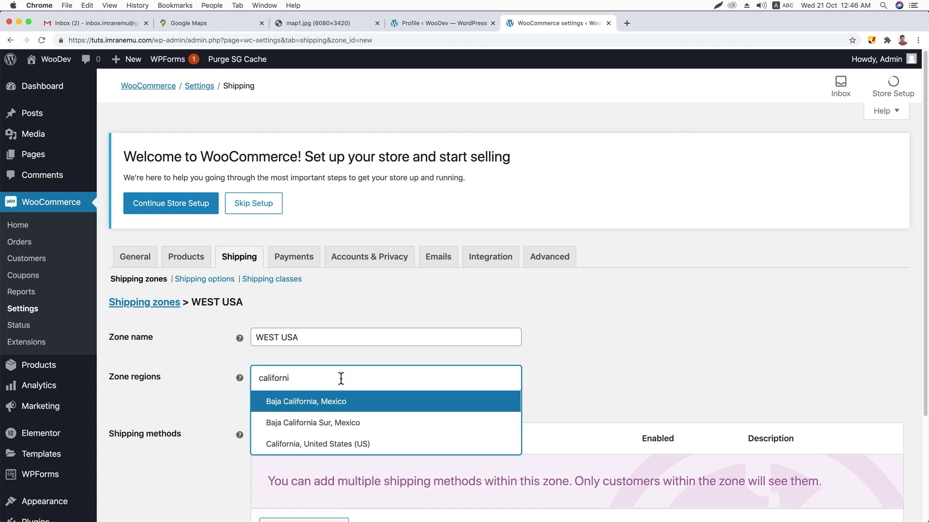
click(331, 445)
scroll(329, 435, down, 4)
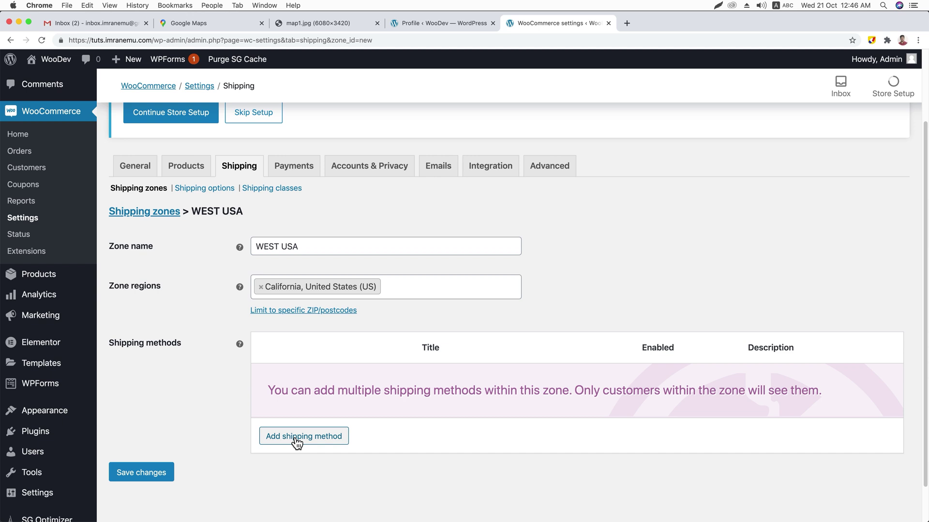
- Add a Flat rate shipping method to WEST USA and save the zone
click(296, 437)
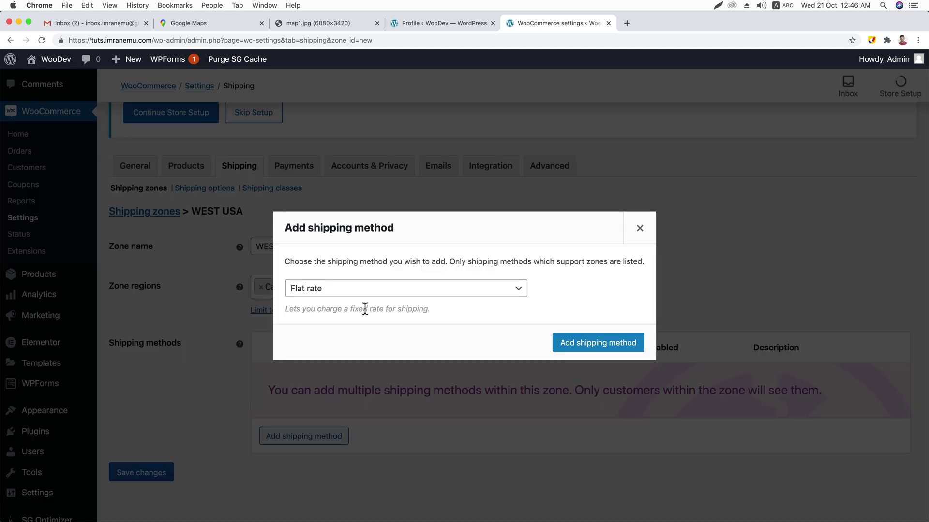
click(373, 288)
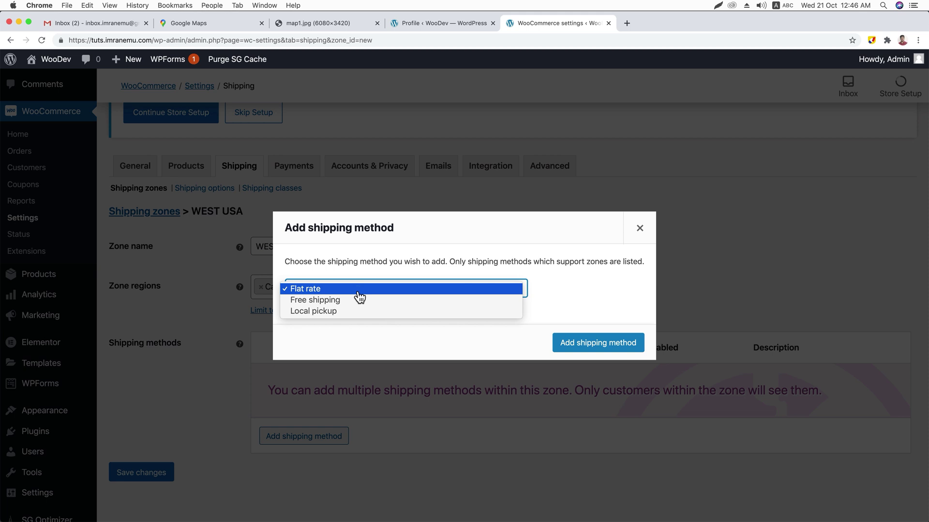
click(358, 290)
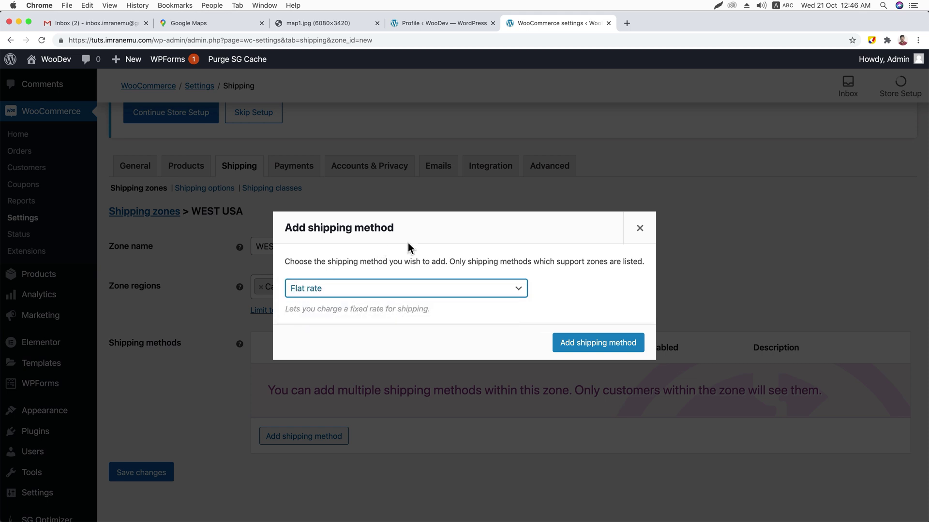
click(587, 348)
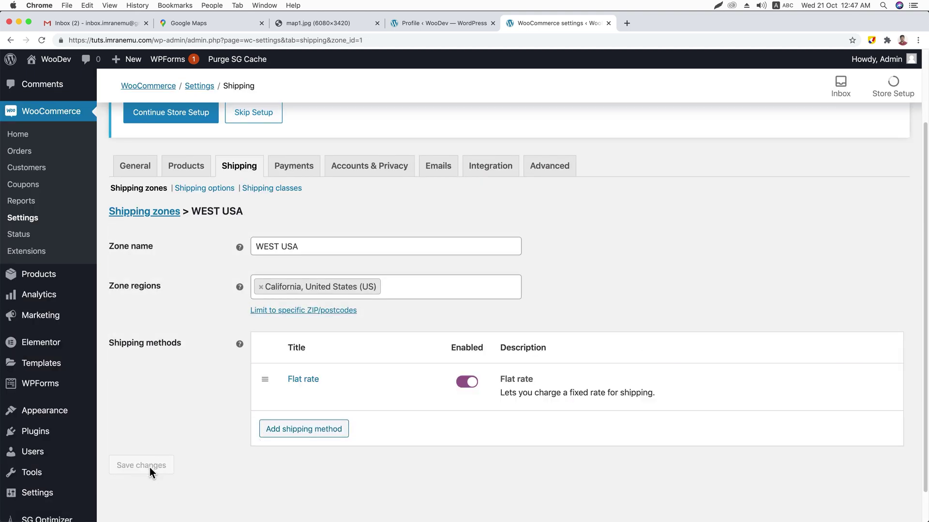
scroll(150, 467, down, 1)
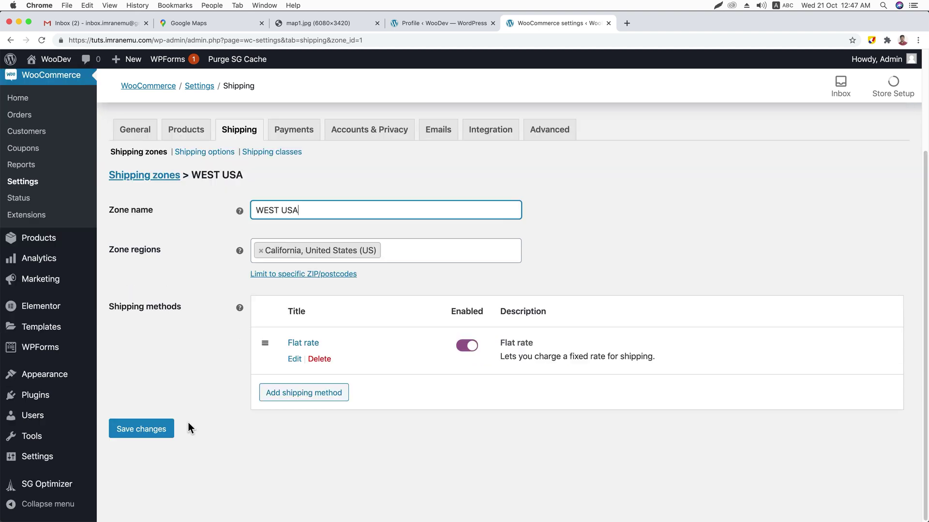
click(150, 435)
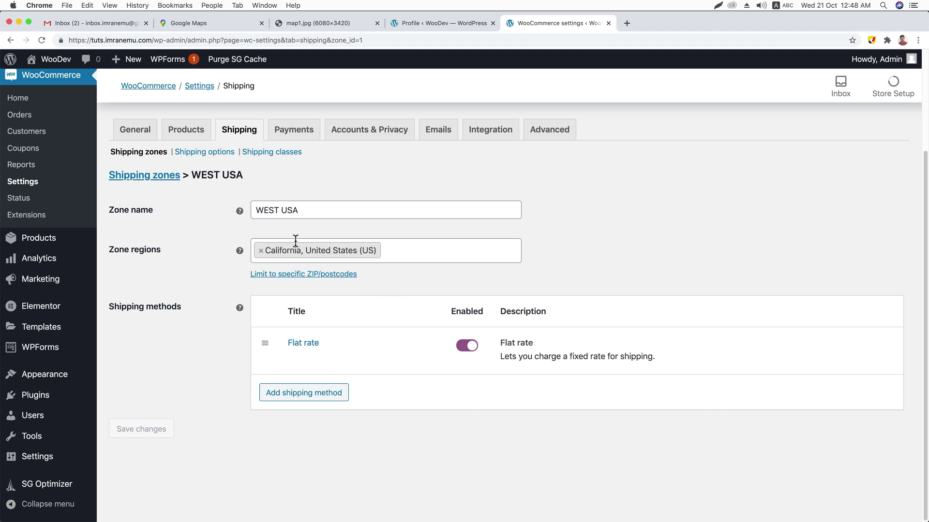
- Go back to the Shipping zones list showing WEST USA and add another zone
click(143, 154)
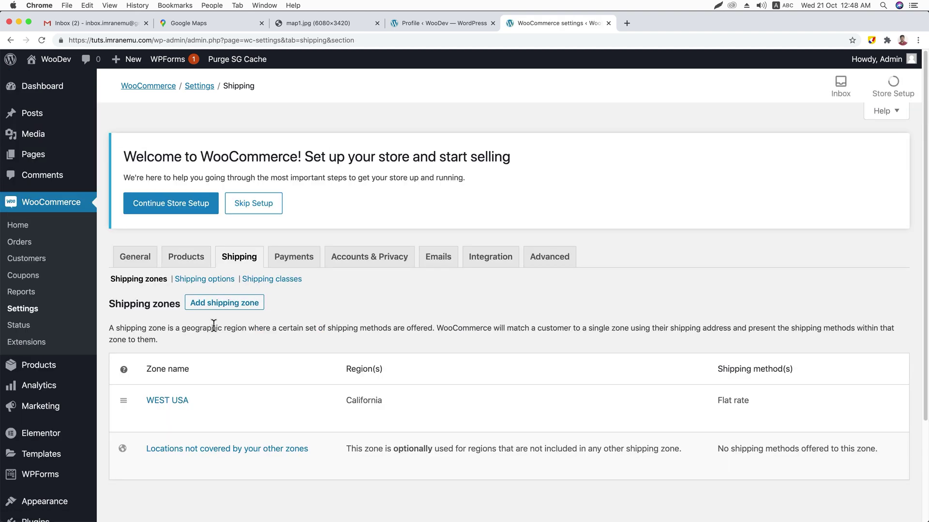
scroll(220, 263, down, 1)
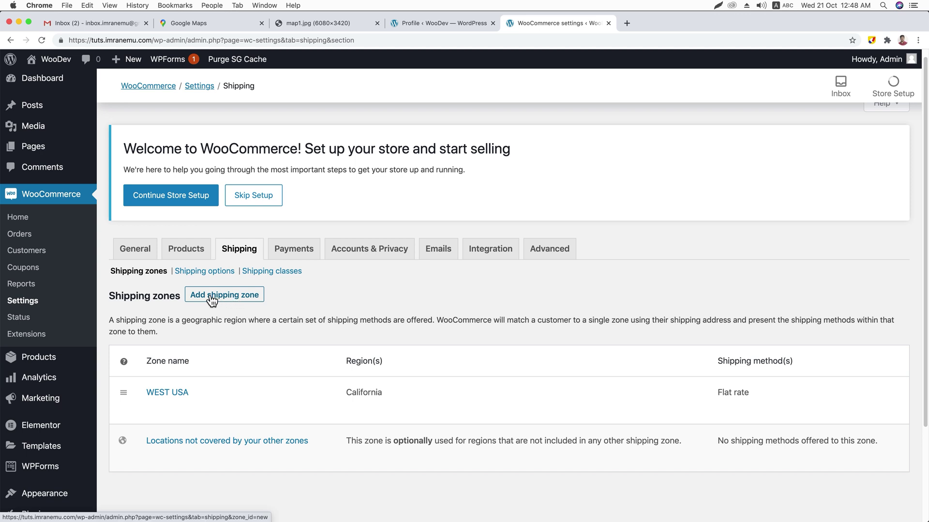
click(230, 300)
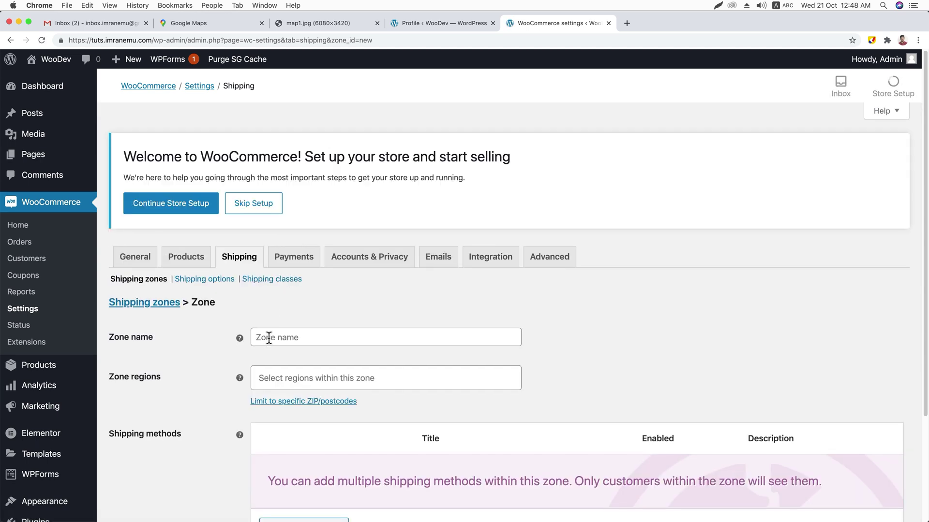
scroll(278, 320, down, 1)
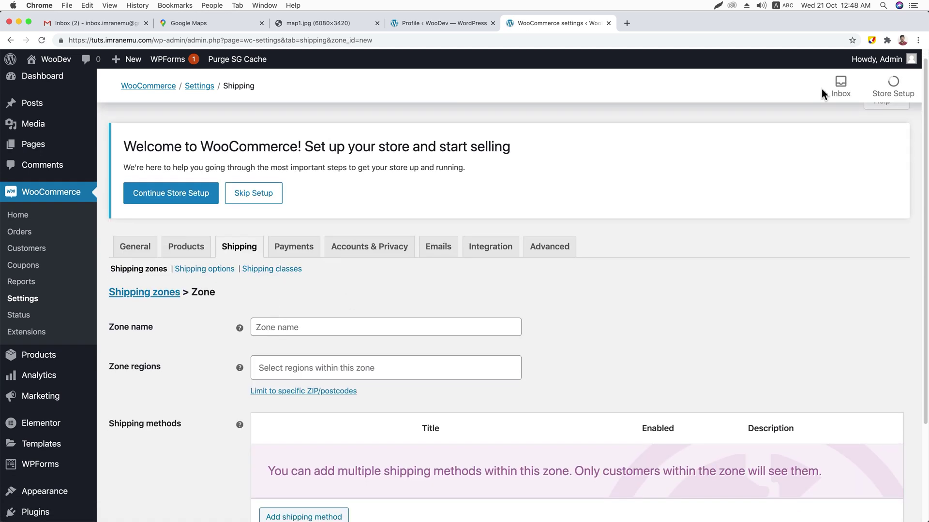
- Name the new shipping zone 'East USA'
click(280, 326)
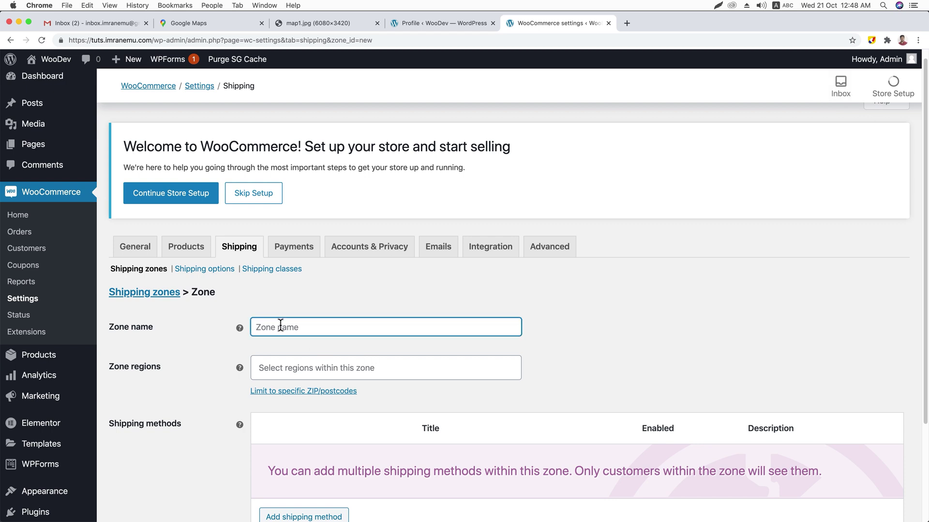
text(East USA)
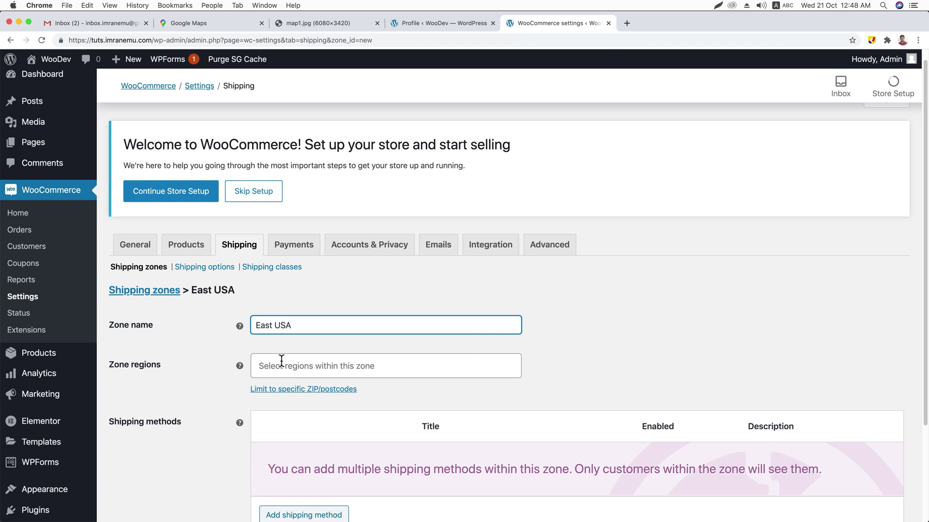
scroll(283, 358, down, 1)
- Add New York, United States (US) as the zone region and save it
click(277, 344)
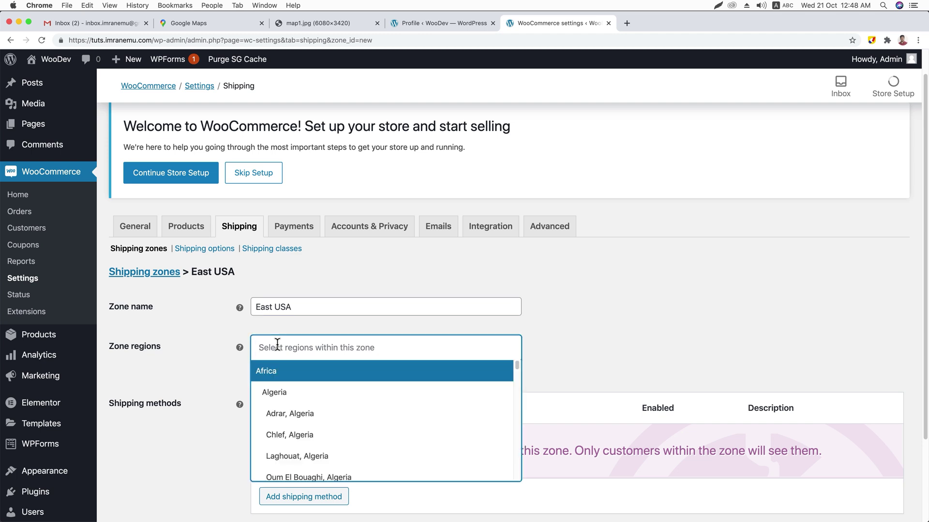
click(207, 23)
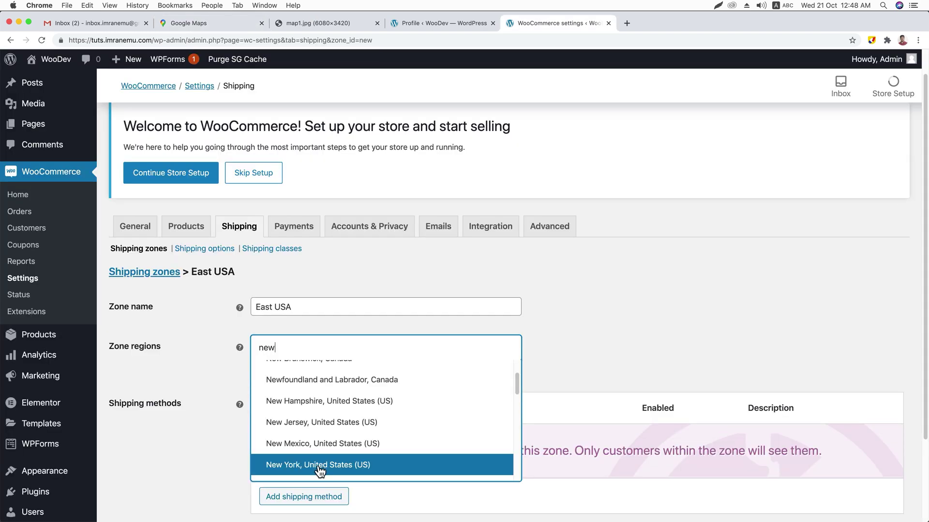
click(318, 464)
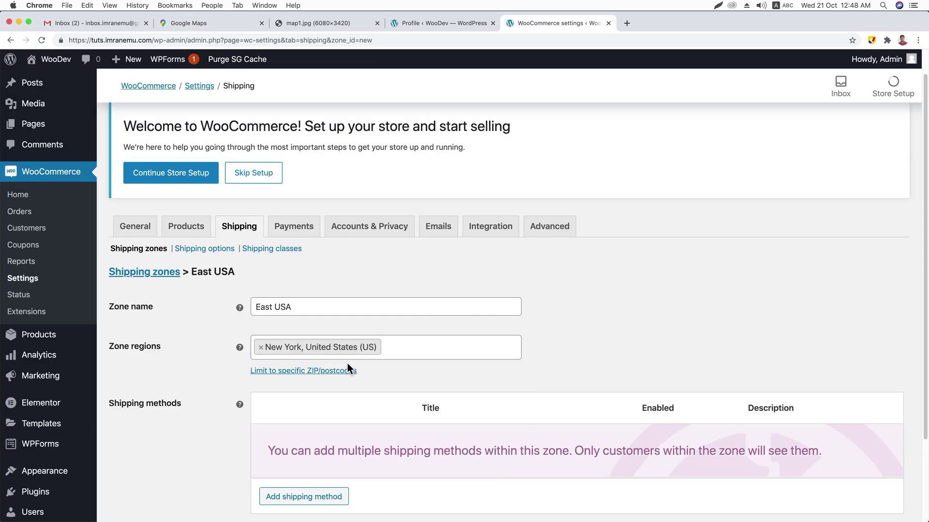
scroll(290, 372, down, 3)
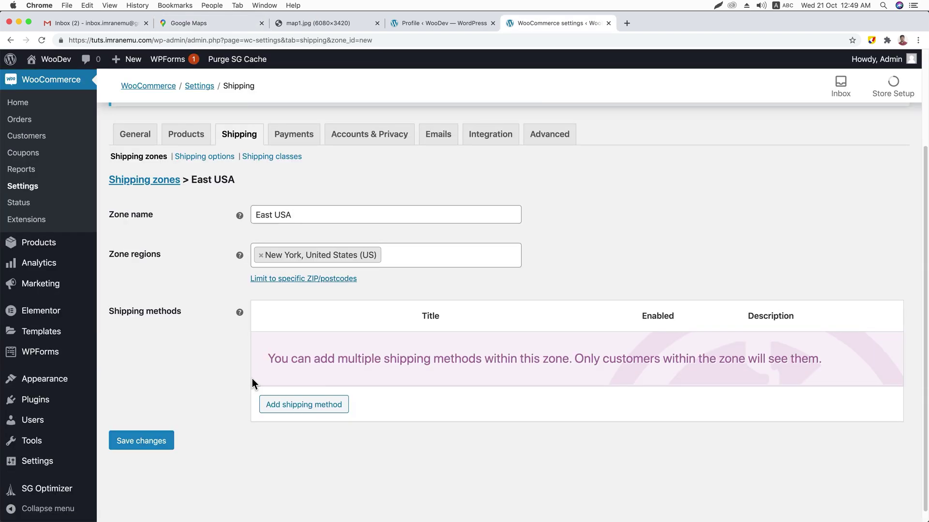
click(149, 442)
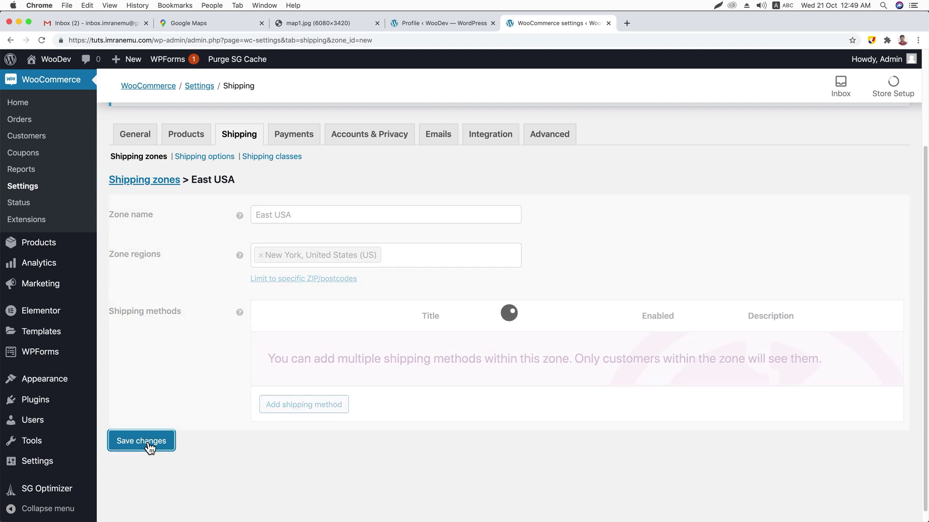
- Add a Free shipping method to East USA and return to the zones list
click(316, 406)
click(365, 297)
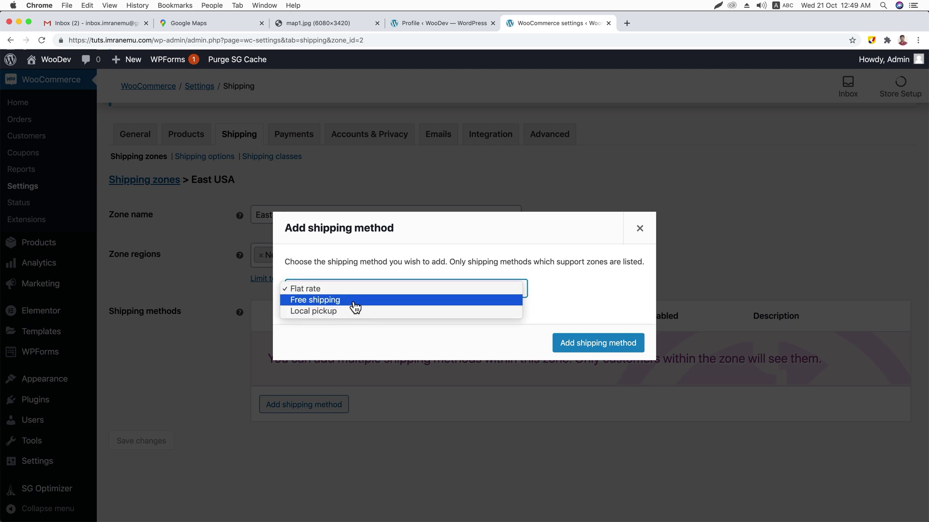
click(354, 301)
click(573, 348)
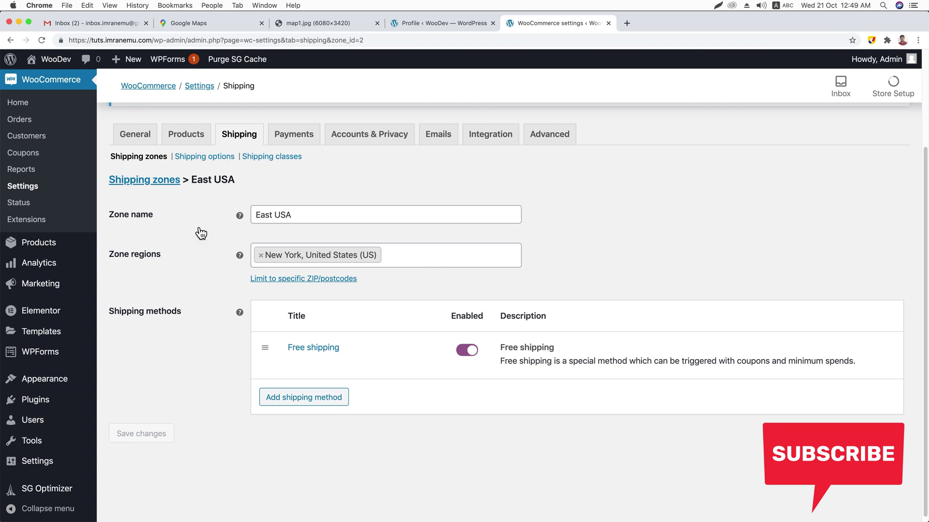
click(139, 159)
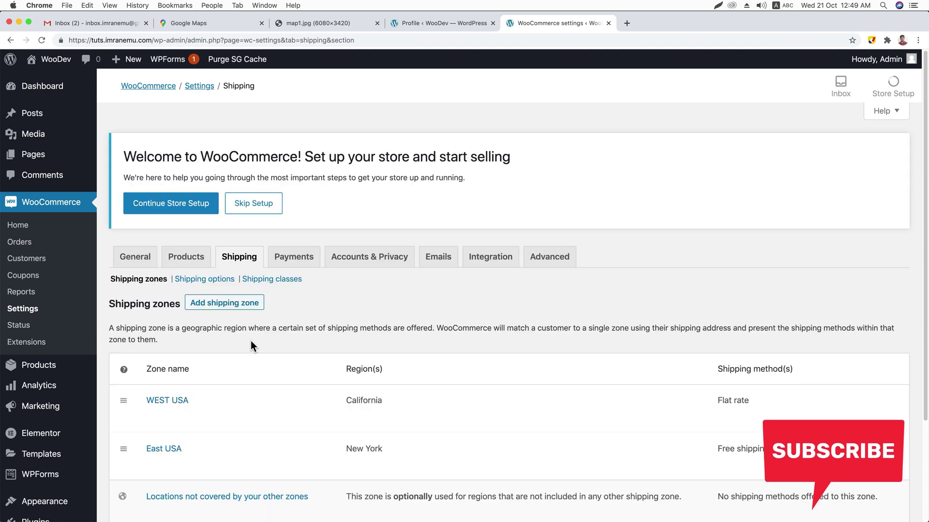
- Start a third shipping zone from the Shipping zones list, leaving its name, regions and methods blank
scroll(250, 340, down, 3)
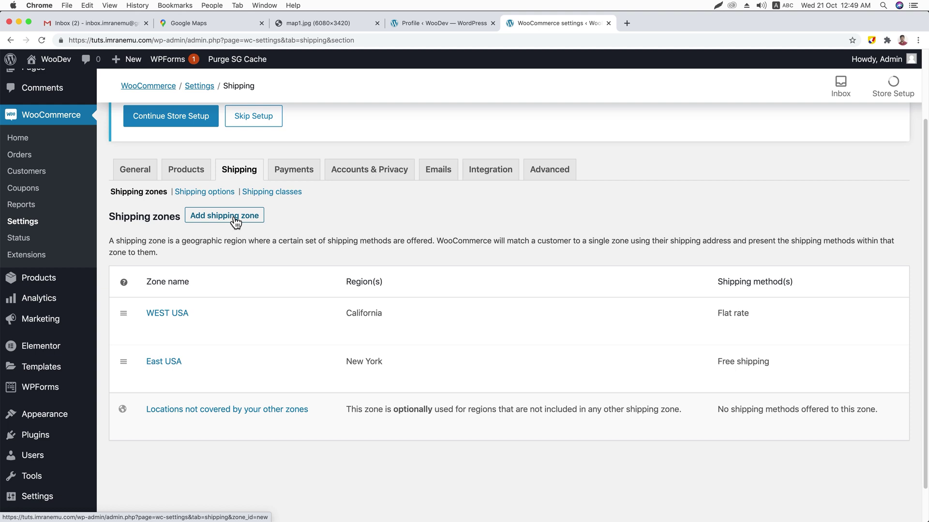
click(236, 222)
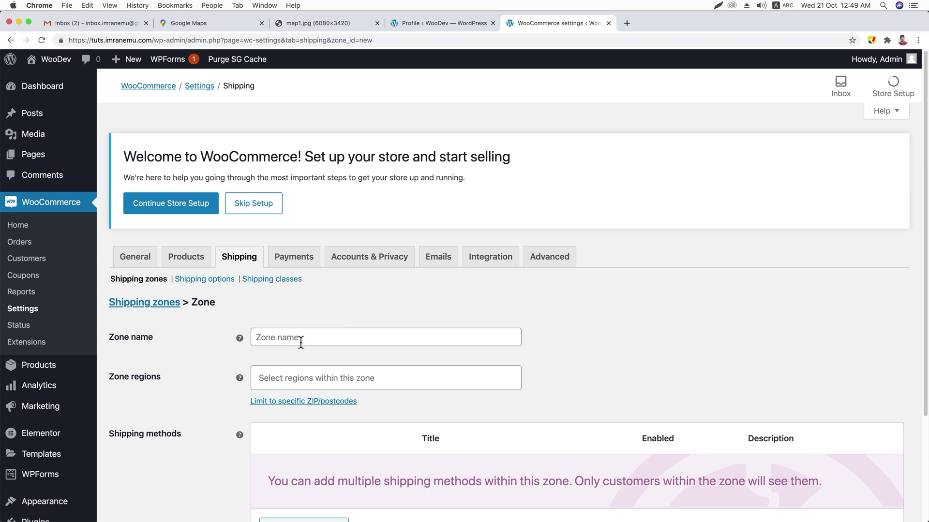
scroll(196, 183, down, 5)
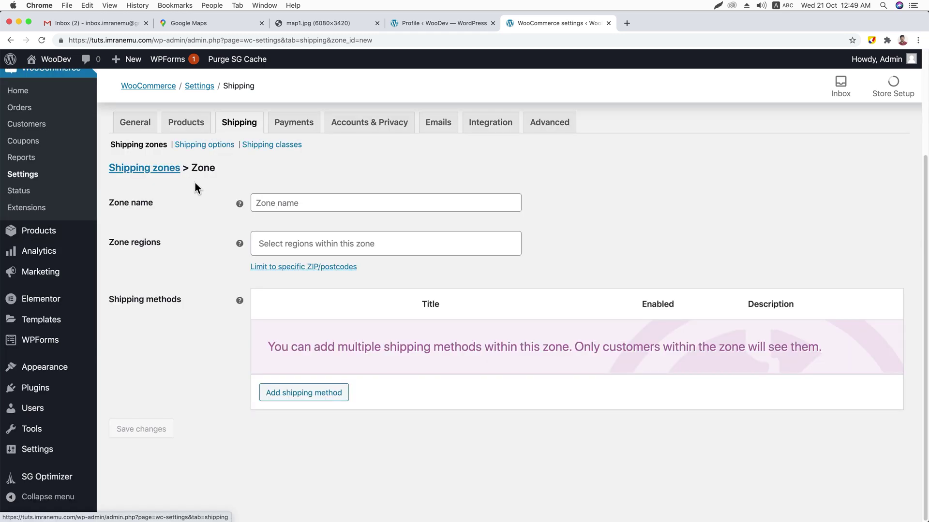
scroll(199, 191, up, 3)
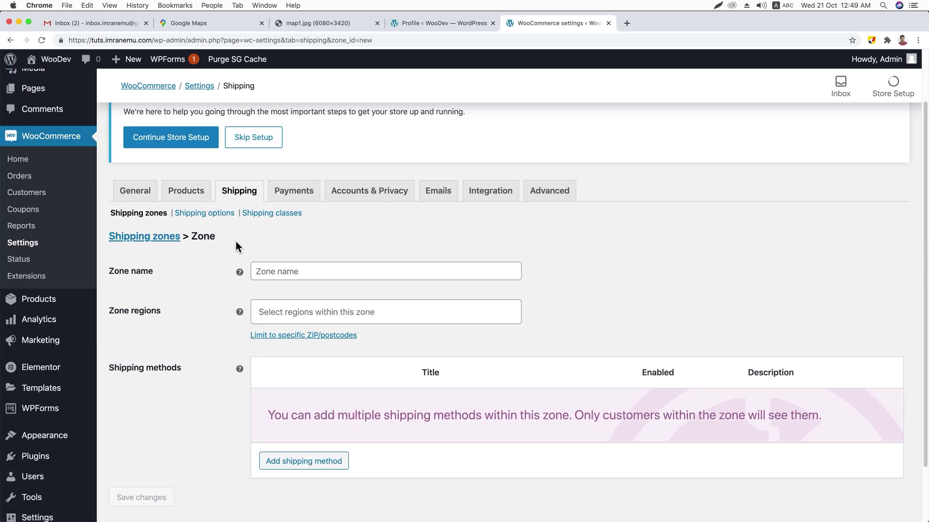